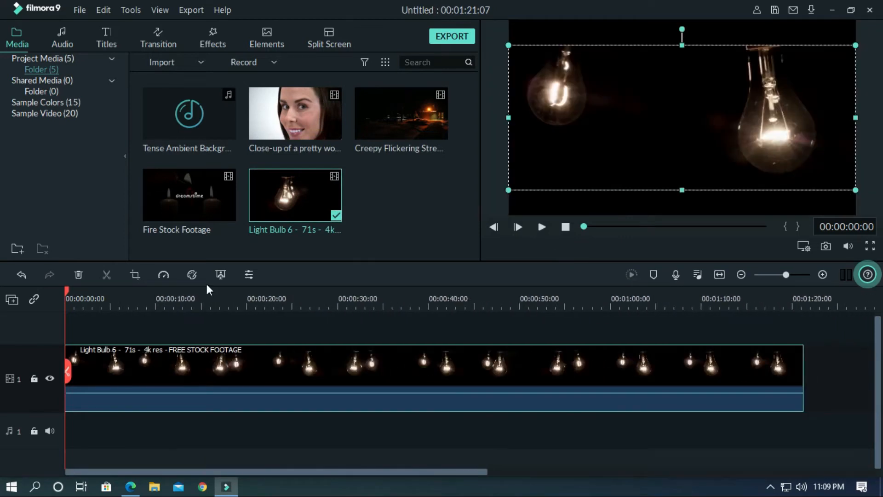
Step: Split the light bulb clip at 00:00:13:09, delete the part after the cut, and return the playhead to the start
{"action": "left_click", "coordinate": [187, 300]}
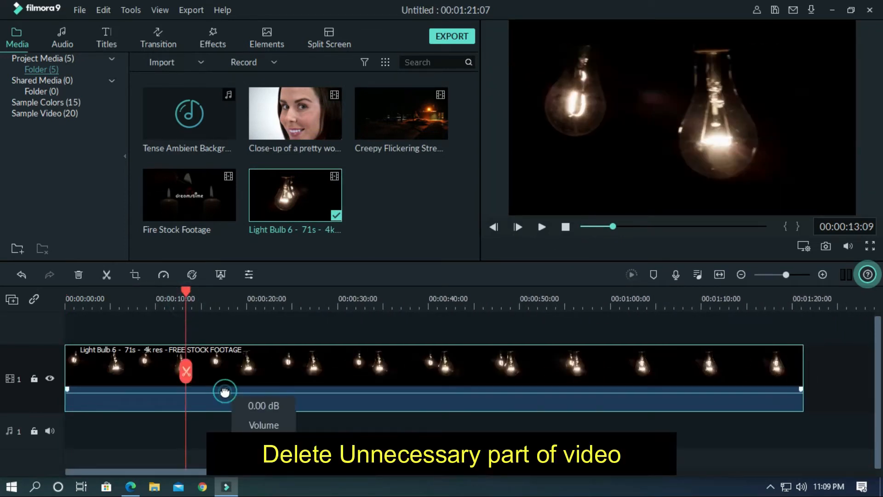
{"action": "left_click", "coordinate": [186, 370]}
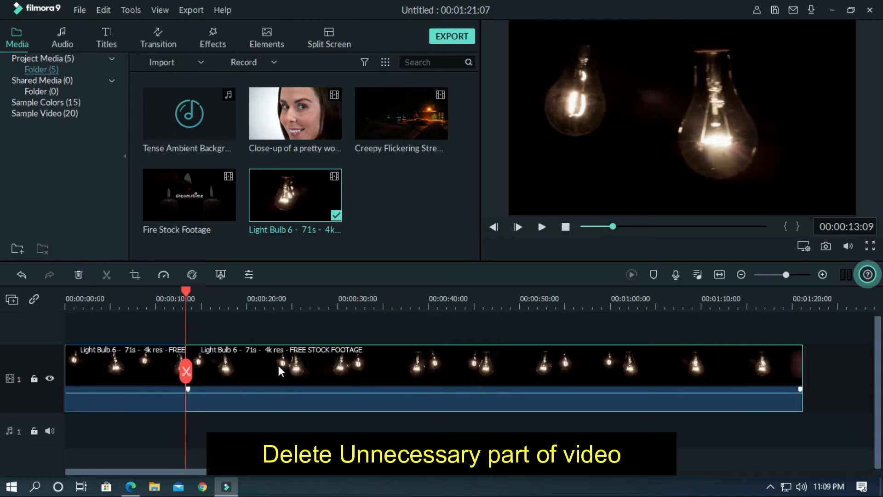
{"action": "key", "text": "Delete"}
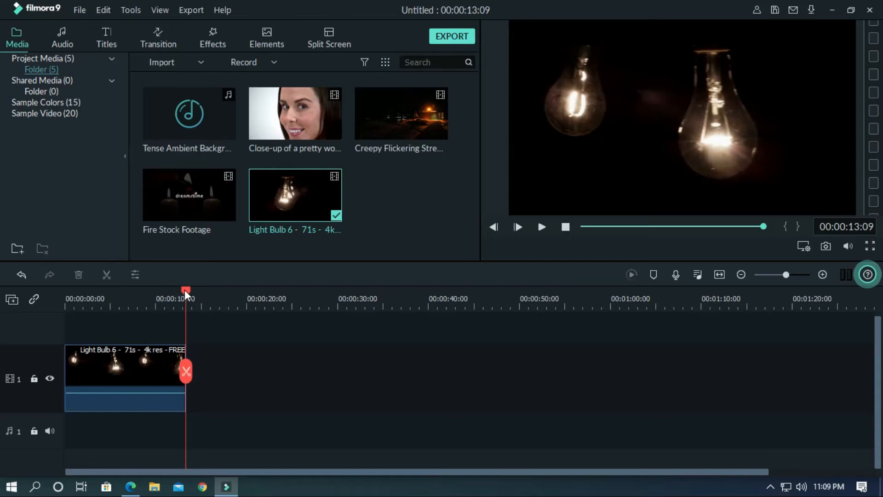
{"action": "left_click_drag", "start_coordinate": [185, 290], "coordinate": [33, 304]}
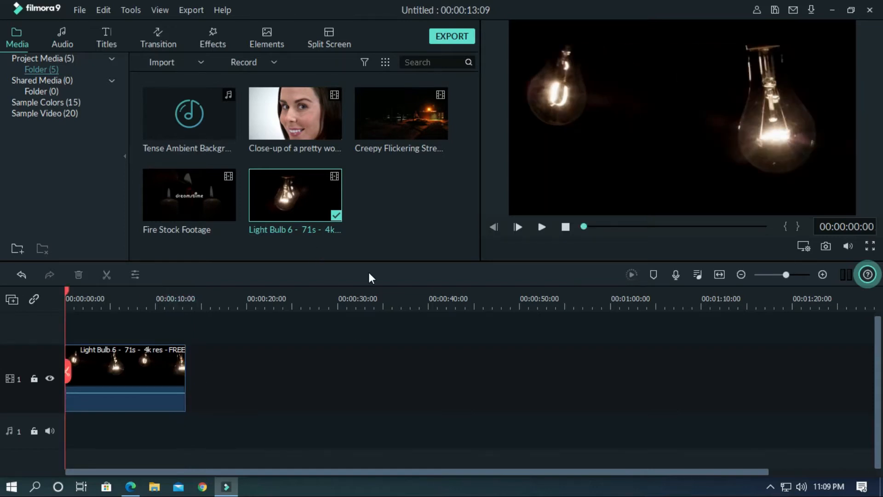
Step: Search the effects library for "mir"
{"action": "left_click", "coordinate": [222, 34]}
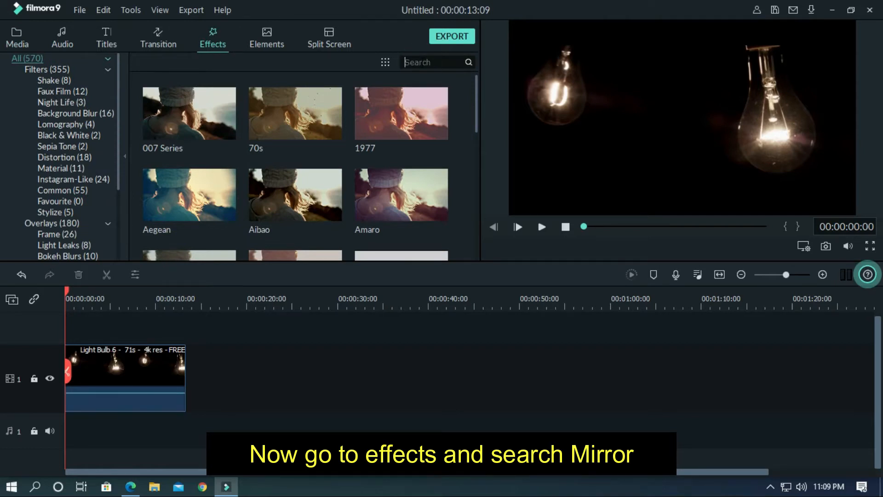
{"action": "type", "text": "mi"}
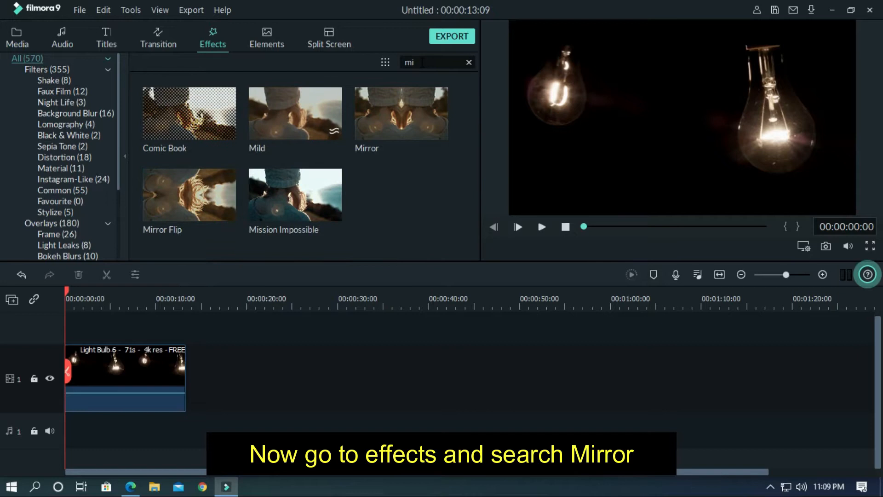
{"action": "type", "text": "r"}
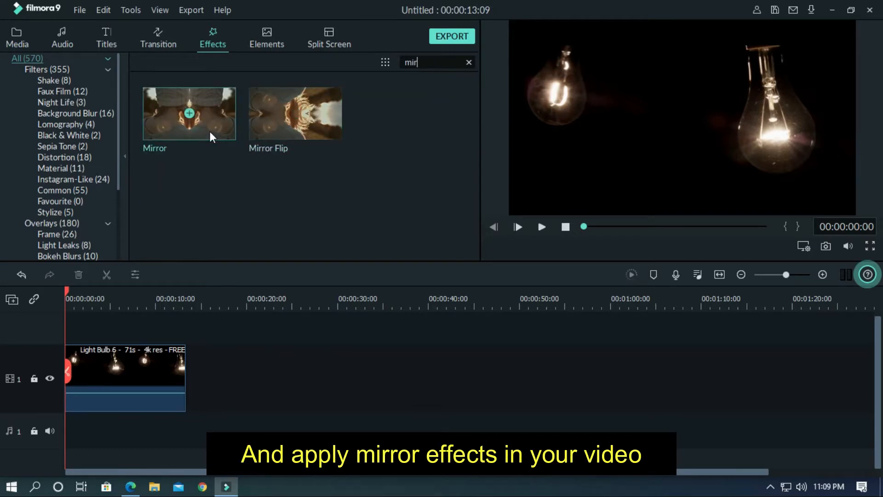
Step: Try the Mirror effect on the light bulb clip, preview it, and undo it
{"action": "left_click_drag", "start_coordinate": [103, 352], "coordinate": [97, 366]}
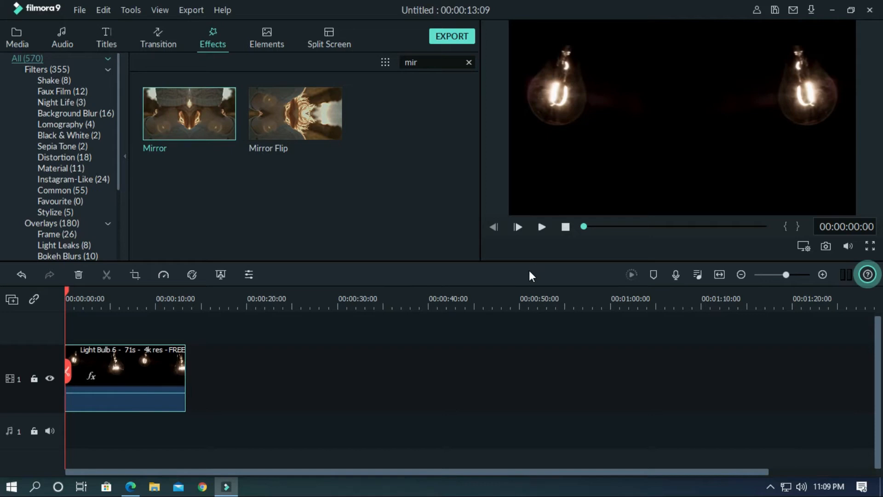
{"action": "left_click", "coordinate": [543, 226]}
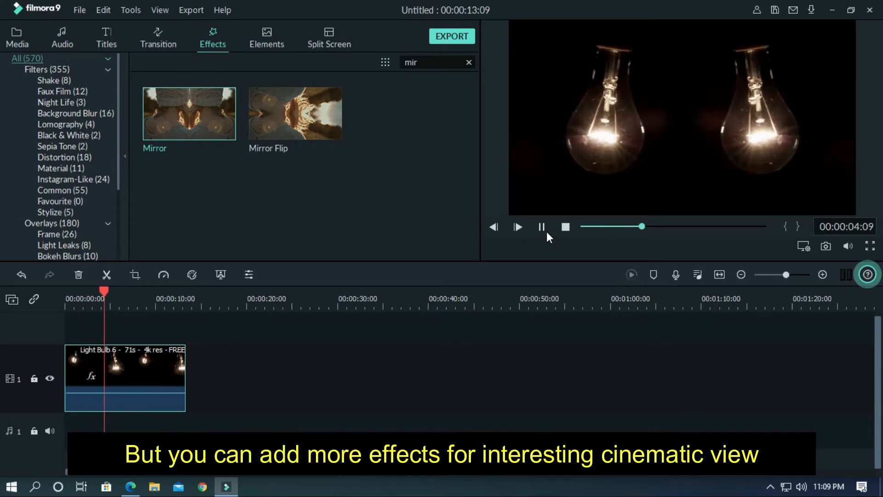
{"action": "left_click", "coordinate": [545, 232]}
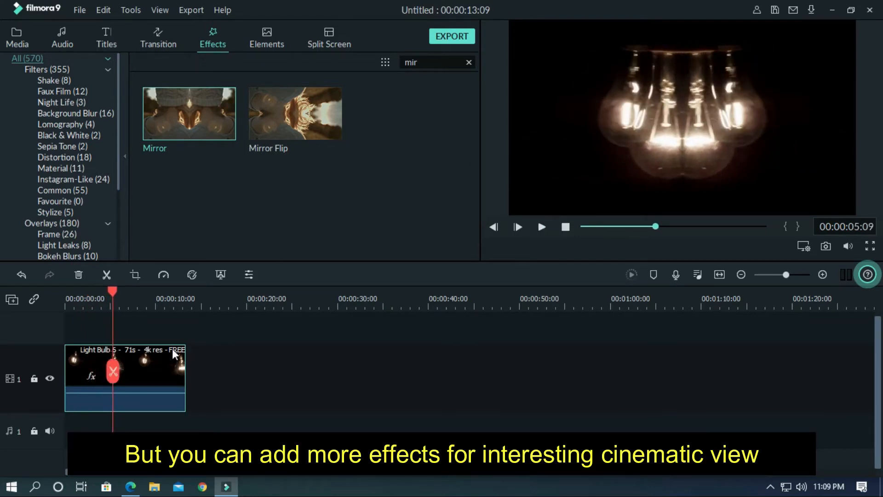
{"action": "key", "text": "ctrl+z"}
Step: Apply the Mirror Flip effect to the light bulb clip and preview it
{"action": "left_click_drag", "start_coordinate": [301, 113], "coordinate": [137, 372]}
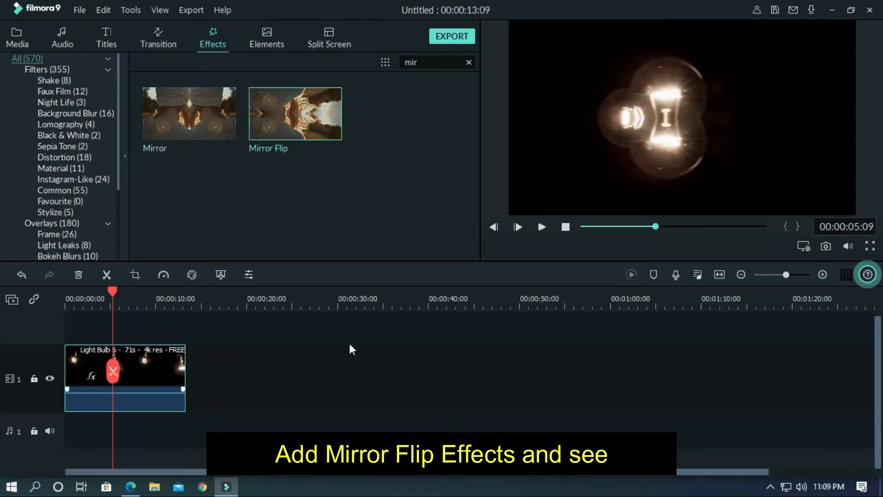
{"action": "left_click", "coordinate": [542, 227]}
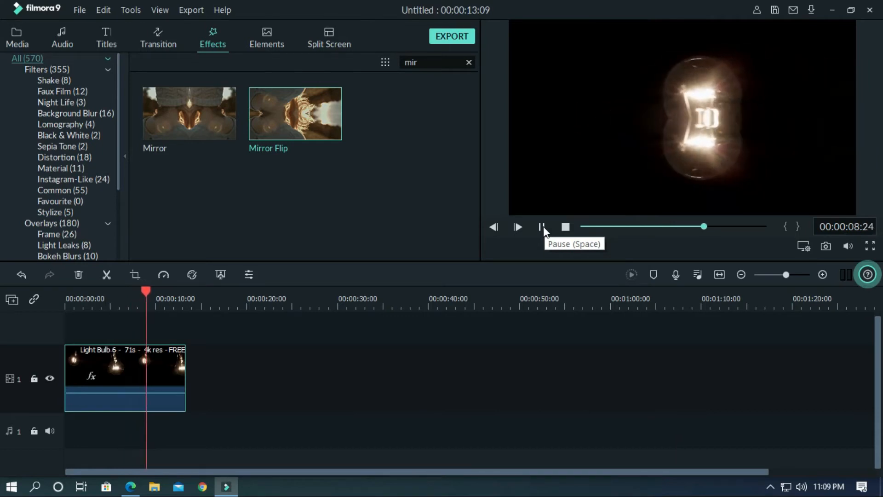
{"action": "left_click", "coordinate": [543, 226]}
Step: Add the Mirror effect to the light bulb clip on top of Mirror Flip and play the clip through
{"action": "mouse_move", "coordinate": [209, 129]}
{"action": "left_click_drag", "start_coordinate": [188, 221], "coordinate": [106, 365]}
{"action": "left_click", "coordinate": [543, 227]}
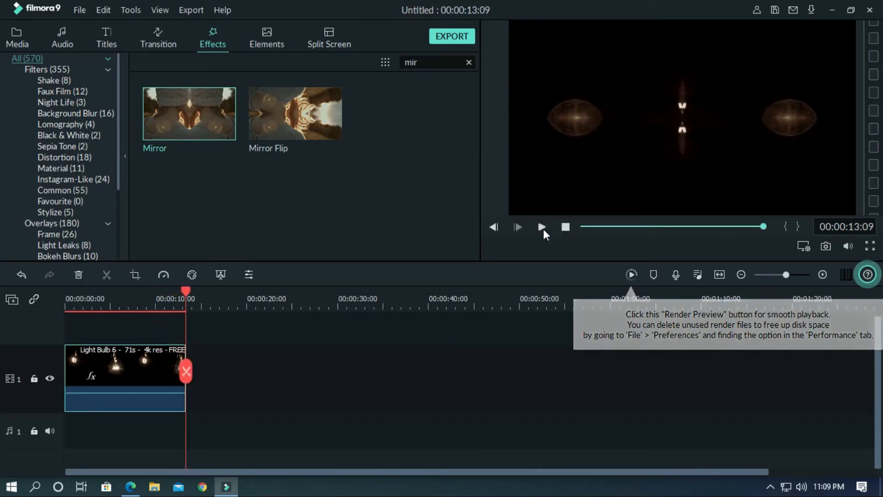
{"action": "left_click", "coordinate": [621, 222]}
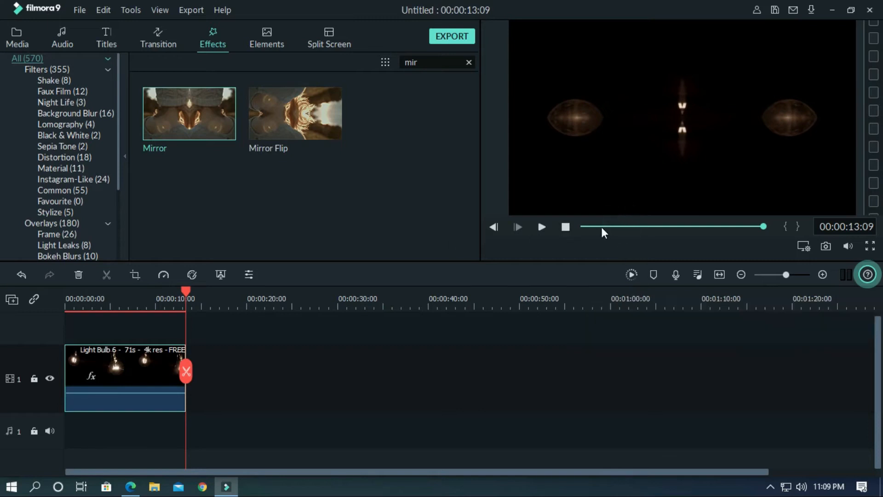
{"action": "left_click", "coordinate": [601, 228]}
Step: Place the Creepy Flickering Street Lamp clip right after the light bulb clip and mute its audio
{"action": "left_click", "coordinate": [21, 34]}
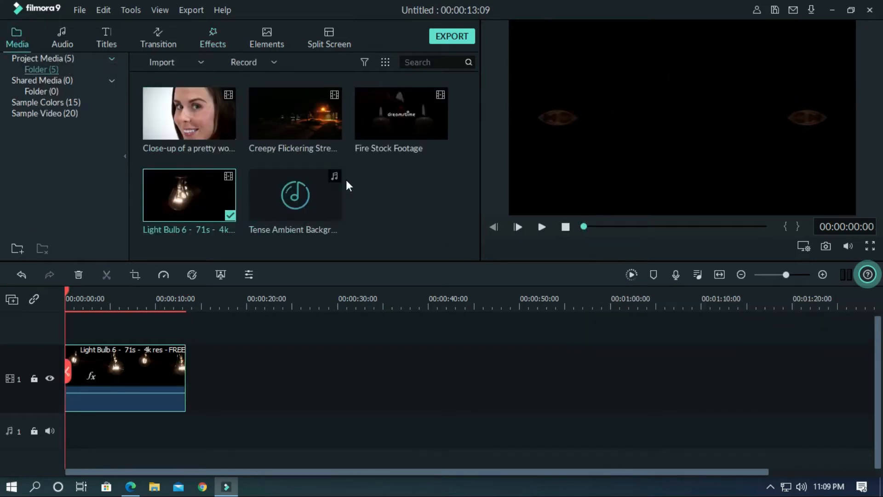
{"action": "left_click_drag", "start_coordinate": [330, 128], "coordinate": [193, 365]}
{"action": "right_click", "coordinate": [227, 377]}
{"action": "left_click", "coordinate": [243, 264]}
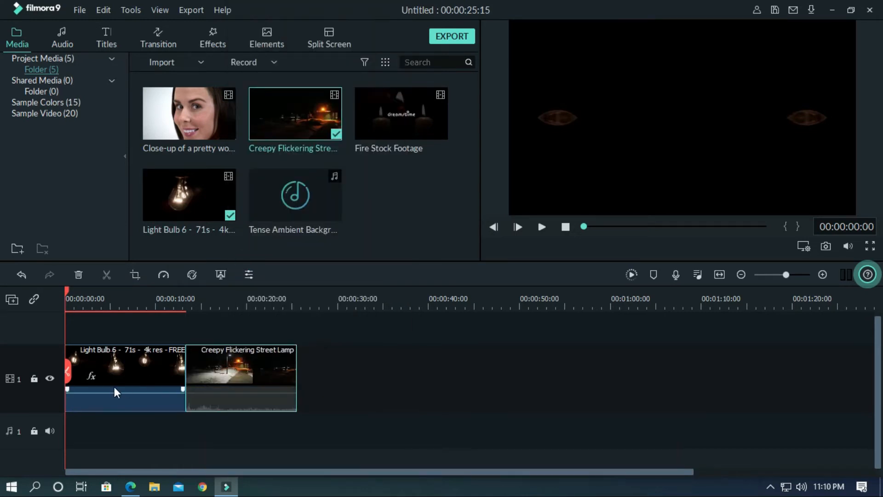
Step: Copy the effects from the light bulb clip, paste them onto the street lamp clip, and preview that clip
{"action": "right_click", "coordinate": [123, 371]}
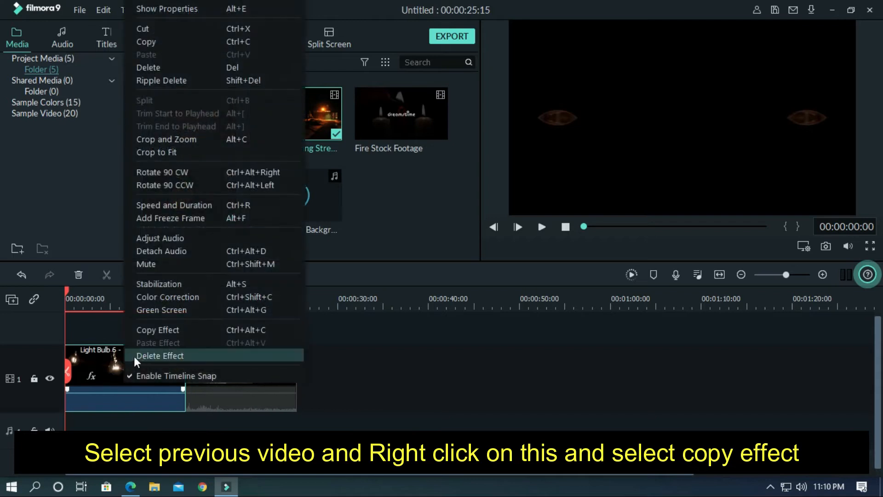
{"action": "left_click", "coordinate": [157, 330]}
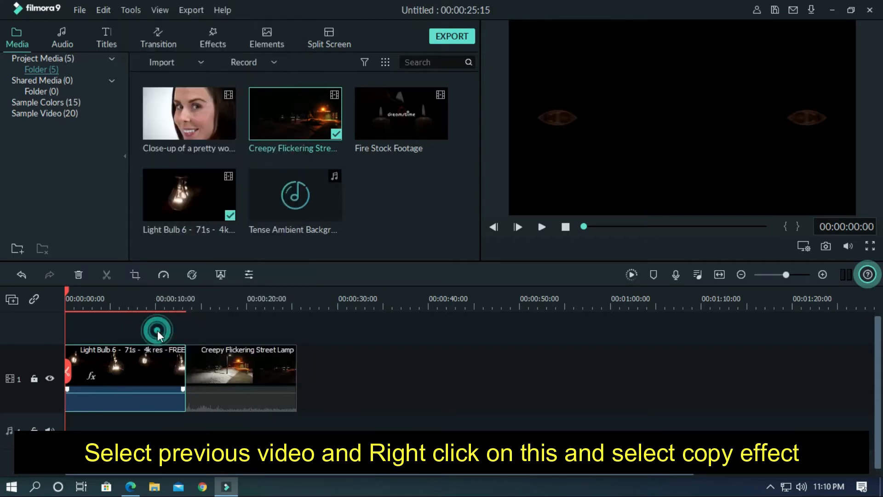
{"action": "left_click", "coordinate": [219, 370]}
{"action": "right_click", "coordinate": [218, 370]}
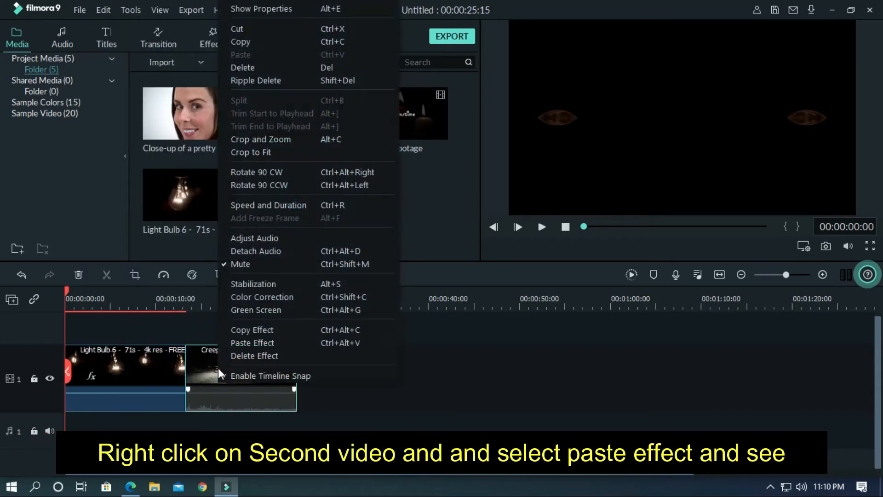
{"action": "left_click", "coordinate": [233, 343]}
{"action": "left_click", "coordinate": [186, 298]}
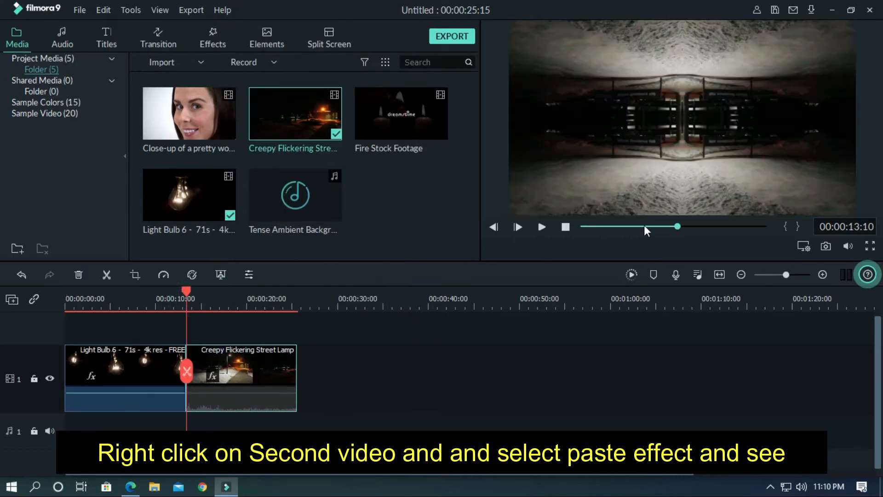
{"action": "left_click", "coordinate": [546, 226]}
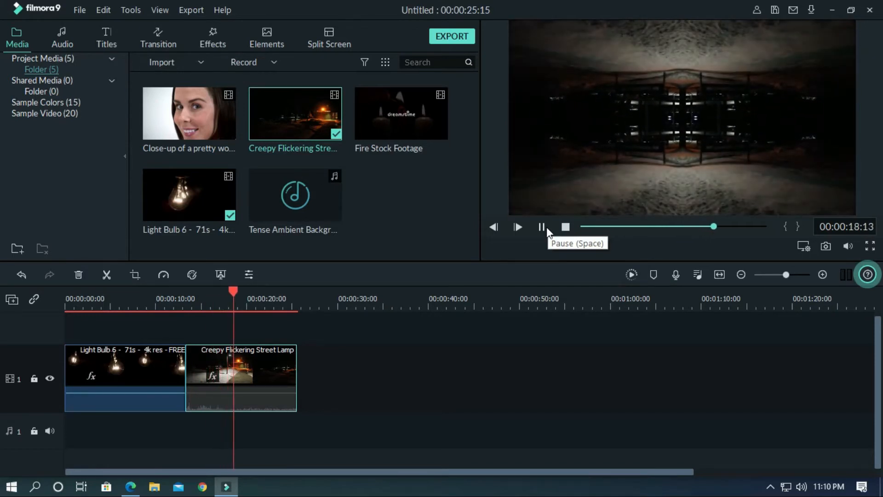
{"action": "left_click", "coordinate": [546, 227]}
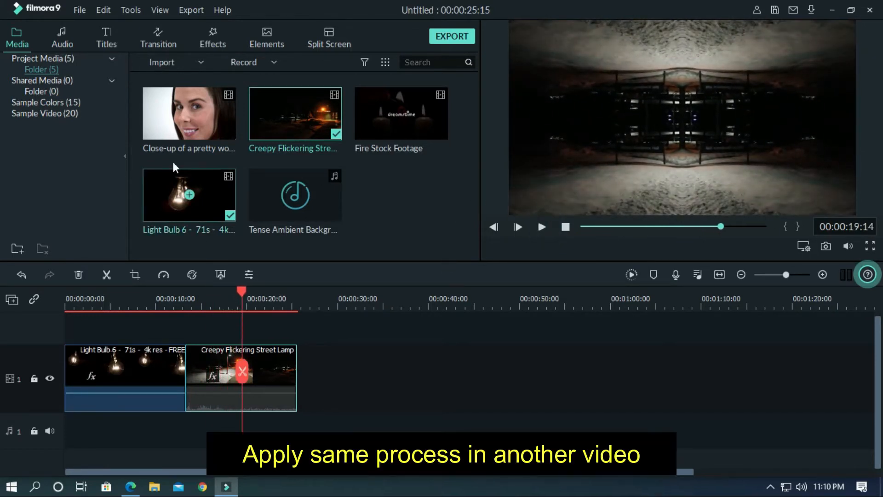
Step: Append the close-up clip of the woman after the street lamp clip, paste the copied effects onto it, and preview it
{"action": "left_click_drag", "start_coordinate": [223, 113], "coordinate": [328, 364]}
{"action": "right_click", "coordinate": [354, 365]}
{"action": "left_click", "coordinate": [358, 347]}
{"action": "left_click", "coordinate": [542, 227]}
{"action": "left_click", "coordinate": [545, 227]}
Step: Append the Fire Stock Footage clip to the sequence, split it at 00:00:38:16, and delete the part after the cut
{"action": "left_click_drag", "start_coordinate": [434, 123], "coordinate": [416, 386]}
{"action": "left_click_drag", "start_coordinate": [393, 299], "coordinate": [418, 299]}
{"action": "left_click", "coordinate": [416, 371]}
{"action": "left_click", "coordinate": [468, 374]}
{"action": "key", "text": "Delete"}
Step: Mute the fire clip, paste the copied effects onto it, and play it through
{"action": "right_click", "coordinate": [397, 380]}
{"action": "left_click", "coordinate": [423, 265]}
{"action": "right_click", "coordinate": [398, 381]}
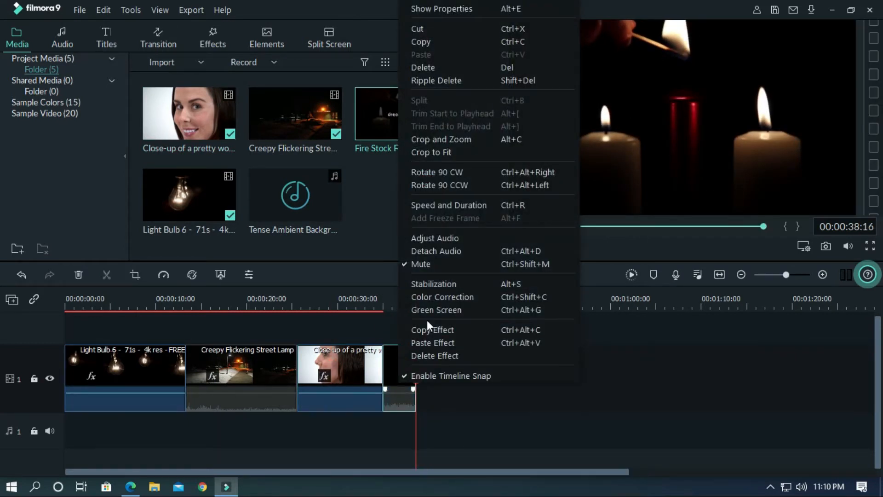
{"action": "left_click", "coordinate": [383, 299]}
{"action": "left_click", "coordinate": [542, 227]}
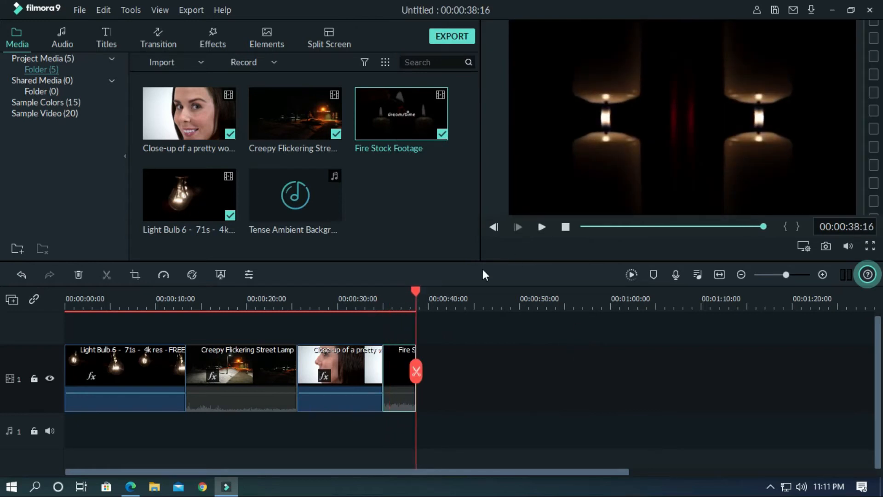
Step: Apply the Kaleidoscope effect from the Distortion filters to the woman's close-up clip and preview it
{"action": "left_click", "coordinate": [217, 33]}
{"action": "left_click", "coordinate": [69, 157]}
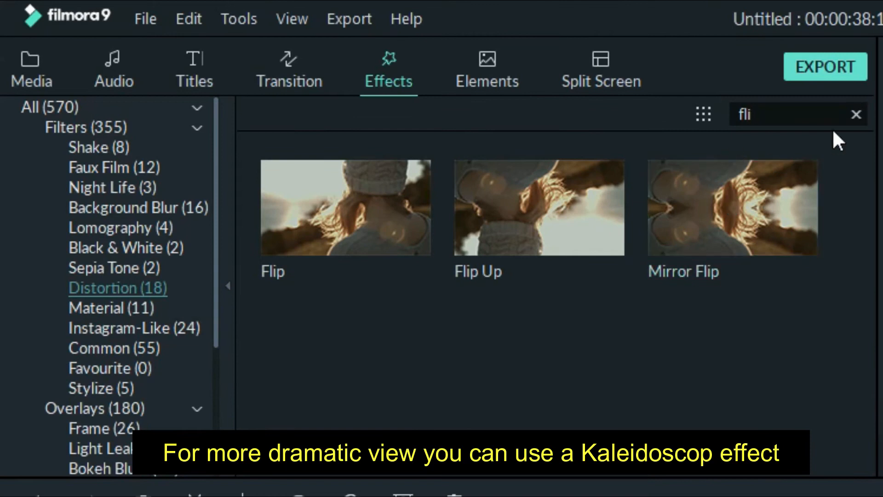
{"action": "left_click", "coordinate": [856, 114]}
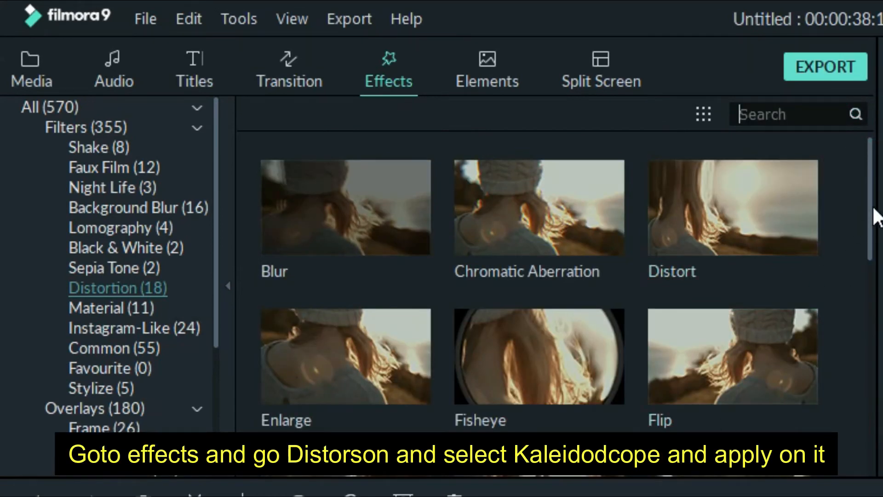
{"action": "left_click_drag", "start_coordinate": [870, 208], "coordinate": [879, 303]}
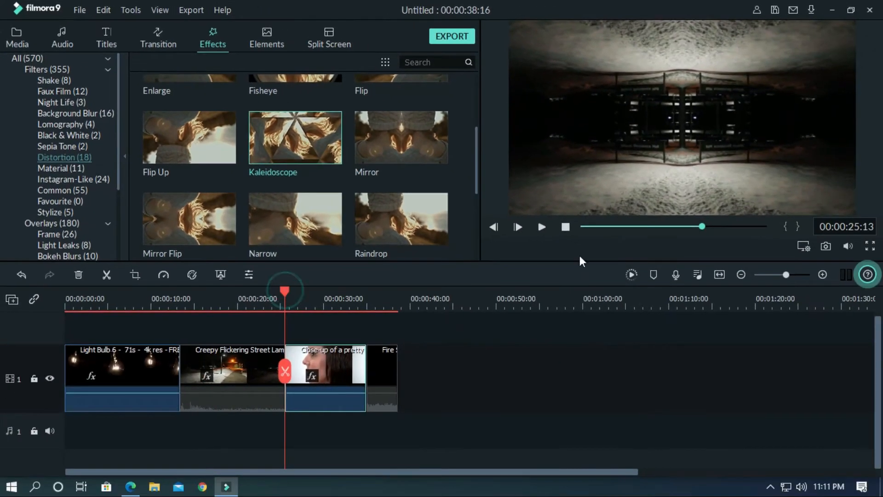
{"action": "left_click", "coordinate": [542, 228]}
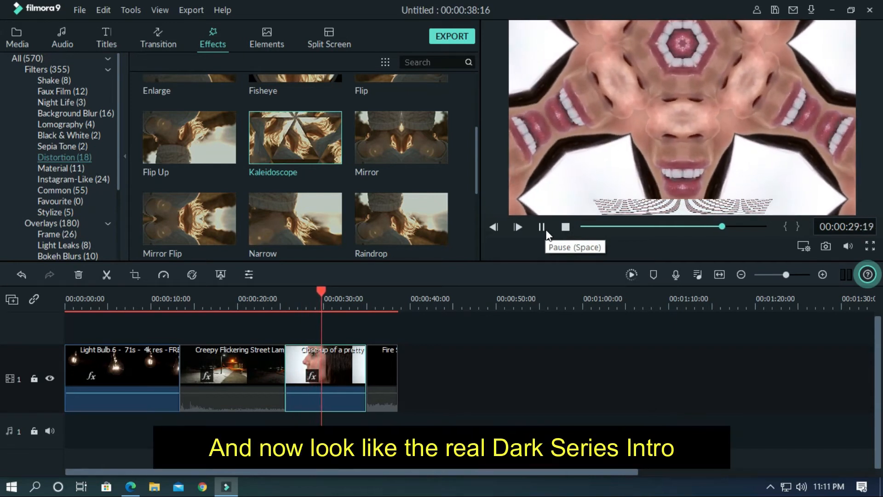
{"action": "left_click", "coordinate": [543, 227]}
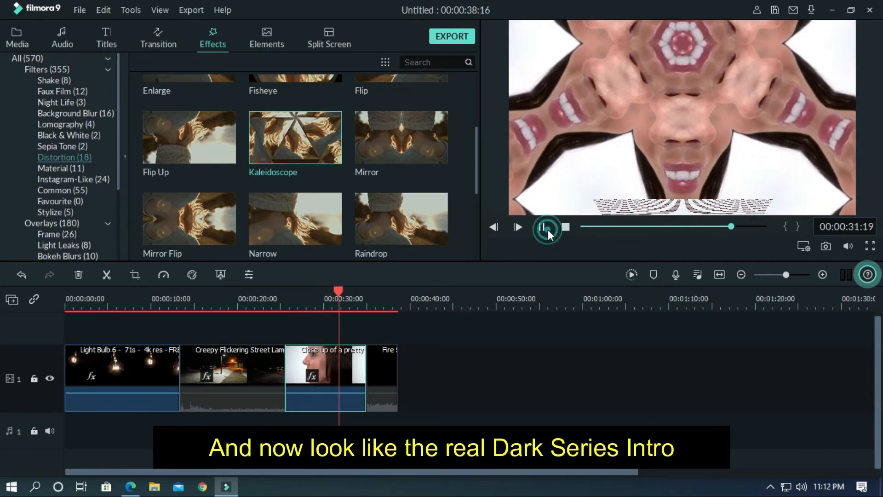
Step: Apply the Kaleidoscope effect to the street lamp clip and preview it from its beginning
{"action": "left_click_drag", "start_coordinate": [332, 136], "coordinate": [217, 378]}
{"action": "left_click", "coordinate": [176, 294]}
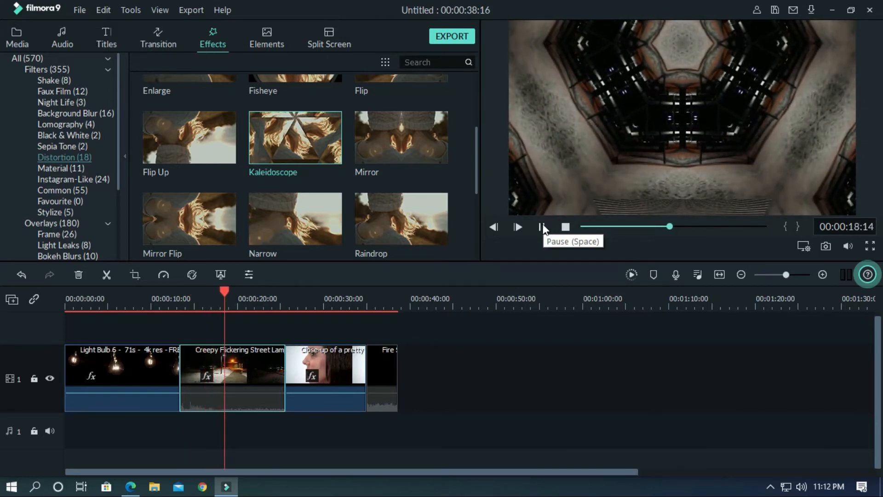
{"action": "left_click", "coordinate": [542, 227]}
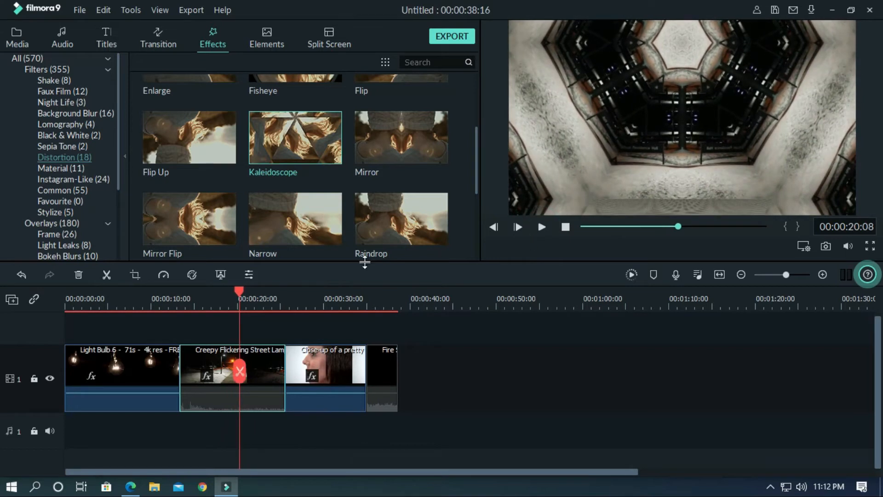
Step: Apply the Kaleidoscope effect to the light bulb clip and play the sequence from the start
{"action": "left_click_drag", "start_coordinate": [334, 155], "coordinate": [72, 371]}
{"action": "left_click", "coordinate": [69, 297]}
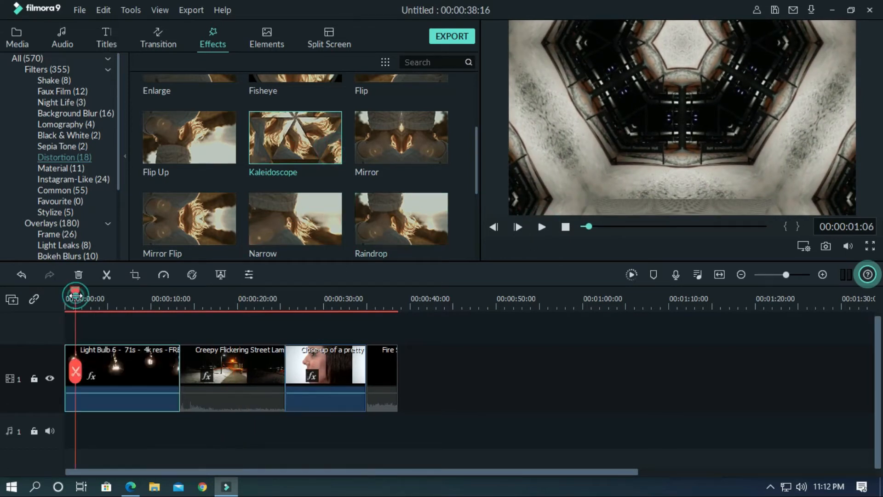
{"action": "left_click", "coordinate": [547, 225]}
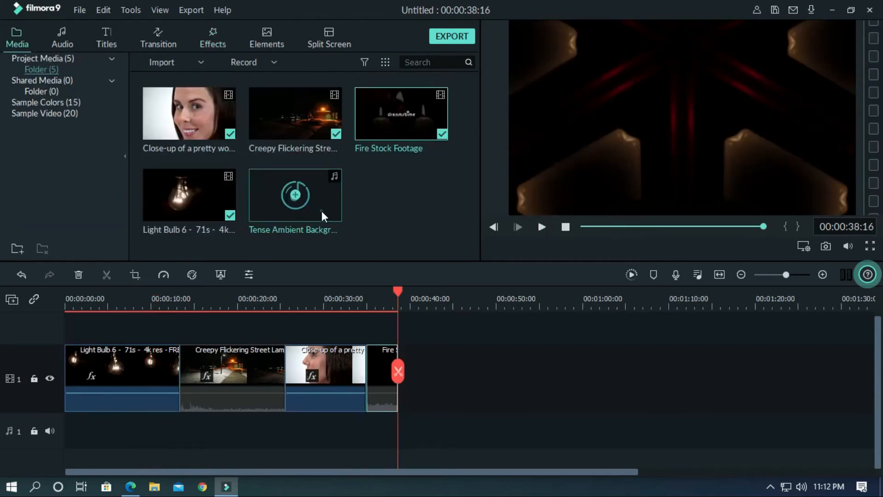
Step: Place the Tense Ambient Background Music at the start of audio track 1 and return the playhead to the beginning
{"action": "left_click_drag", "start_coordinate": [322, 213], "coordinate": [8, 389]}
{"action": "left_click_drag", "start_coordinate": [398, 292], "coordinate": [68, 307]}
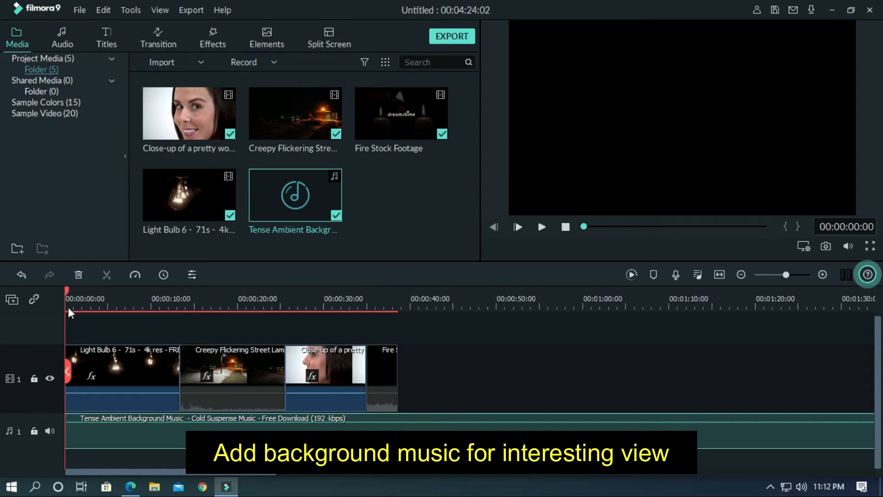
Step: Find the Water effect by searching the effects for "wa" and apply it to the light bulb clip
{"action": "left_click", "coordinate": [217, 35]}
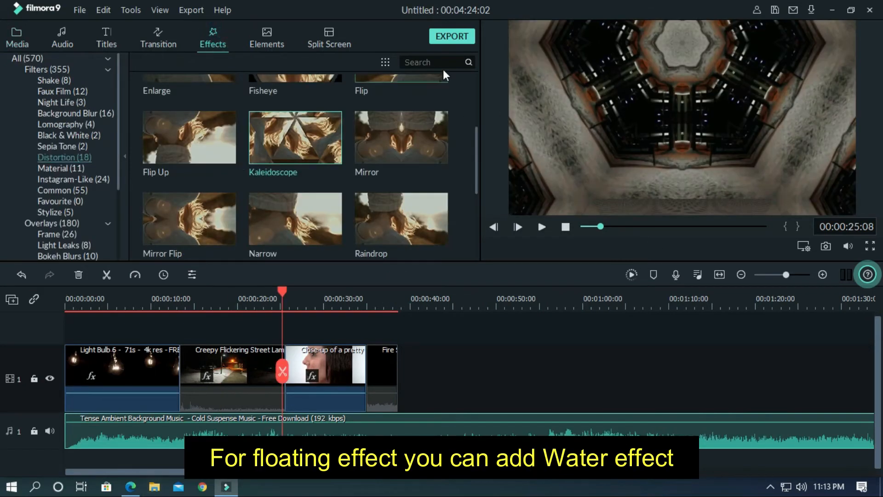
{"action": "left_click", "coordinate": [442, 66]}
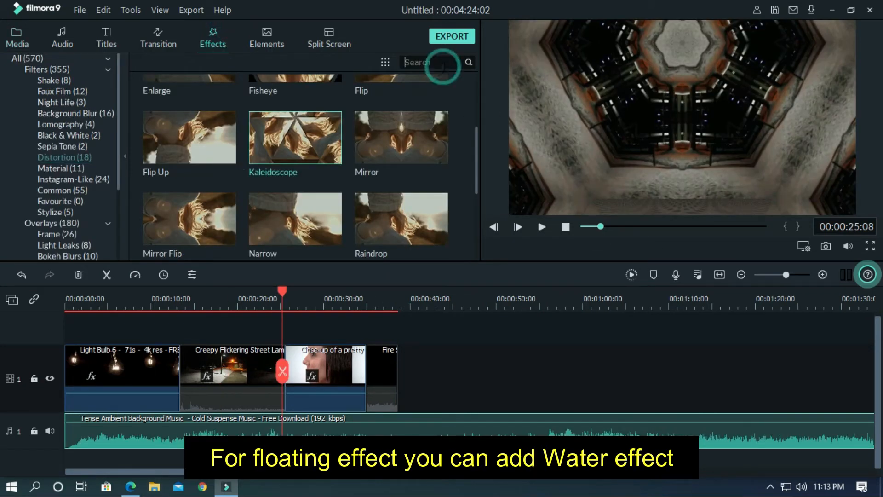
{"action": "type", "text": "wa"}
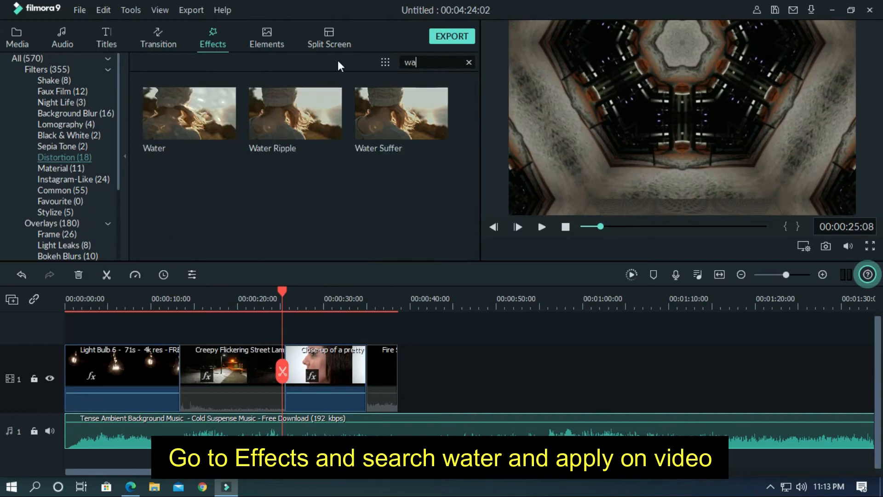
{"action": "left_click_drag", "start_coordinate": [220, 106], "coordinate": [109, 364]}
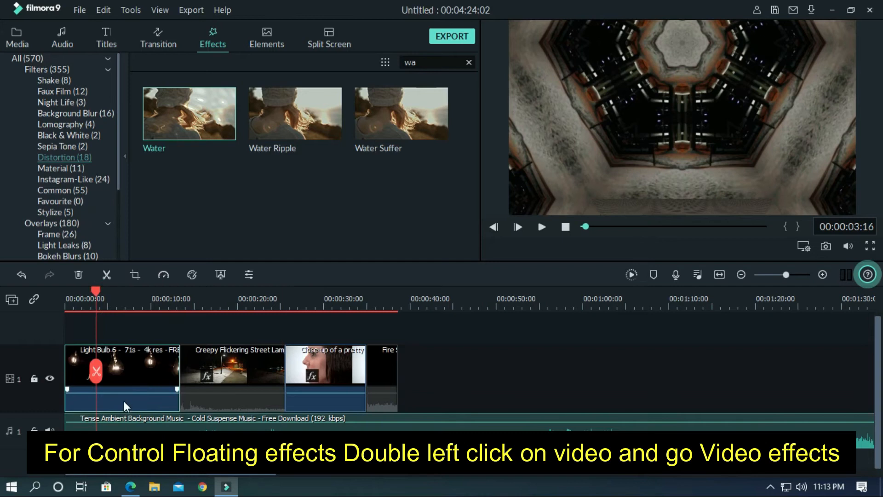
Step: Set the Water effect's Emboss to 0.23 and Steps to 3 in the light bulb clip's video effects
{"action": "double_click", "coordinate": [125, 374]}
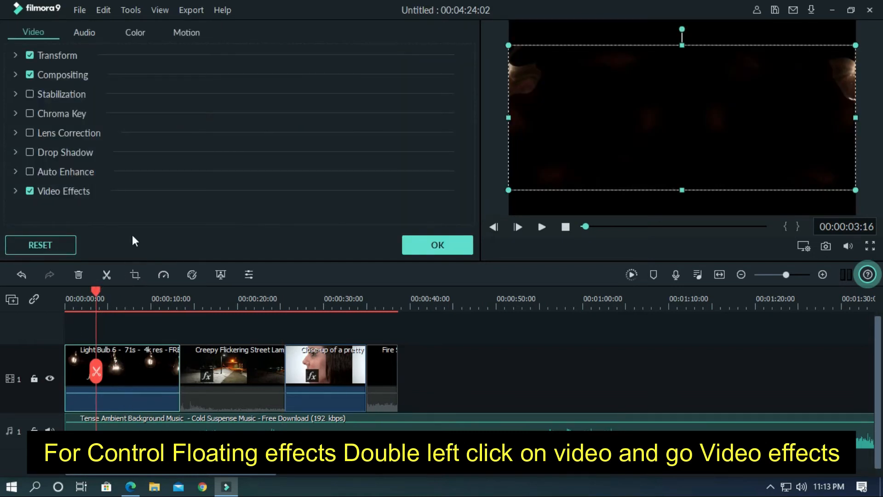
{"action": "left_click", "coordinate": [16, 191]}
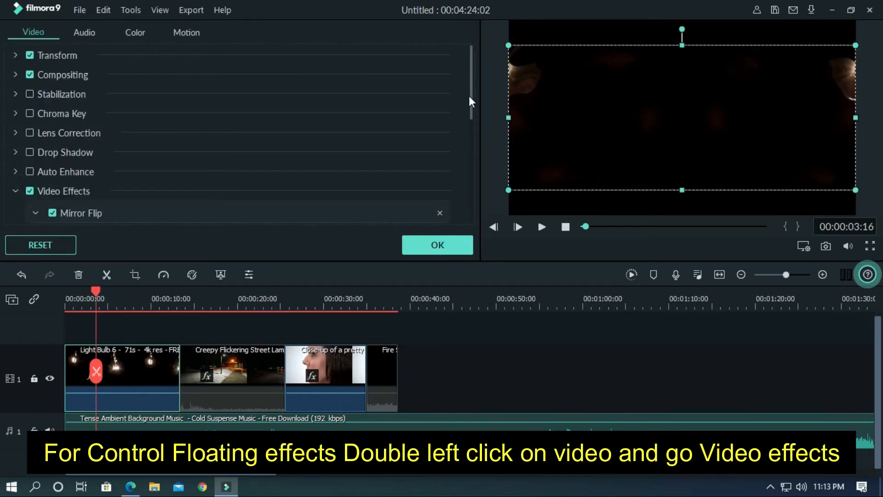
{"action": "left_click_drag", "start_coordinate": [471, 95], "coordinate": [473, 172]}
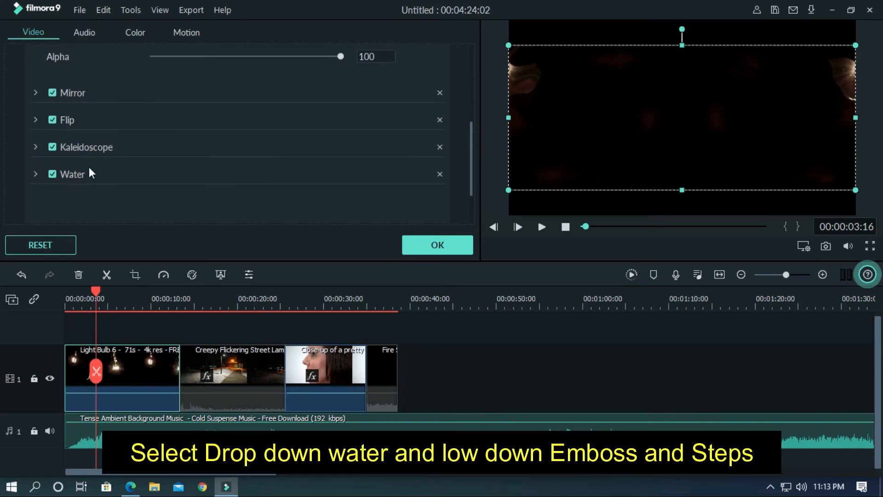
{"action": "scroll", "coordinate": [377, 183], "scroll_direction": "down", "scroll_amount": 3}
{"action": "left_click_drag", "start_coordinate": [236, 136], "coordinate": [180, 135]}
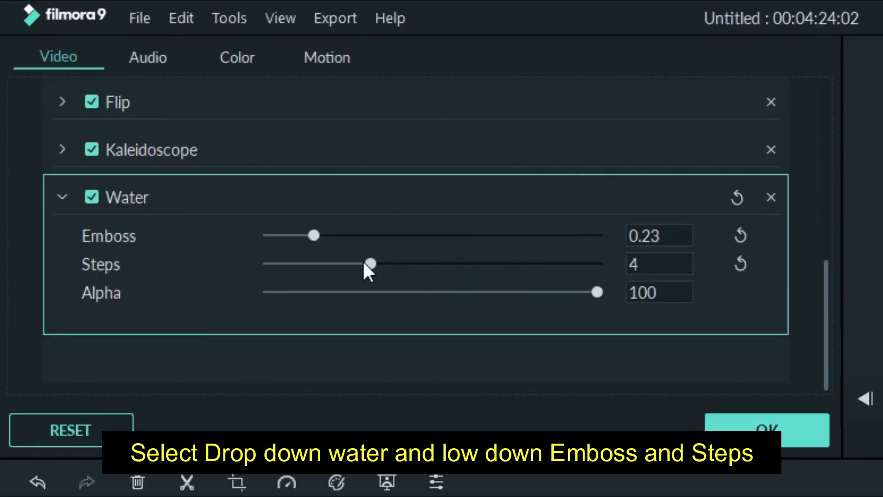
{"action": "left_click_drag", "start_coordinate": [364, 262], "coordinate": [341, 264]}
Step: Preview the light bulb clip from the beginning of the sequence and accept its effect settings
{"action": "left_click_drag", "start_coordinate": [94, 296], "coordinate": [58, 295]}
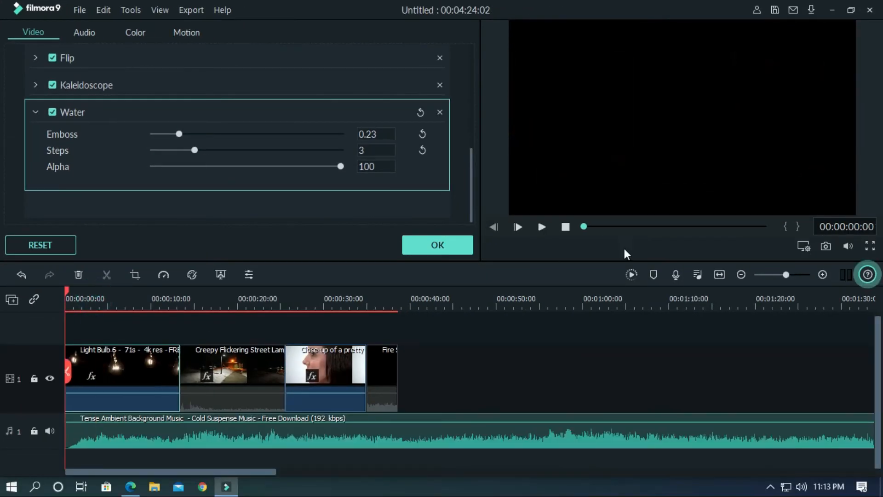
{"action": "left_click", "coordinate": [542, 227]}
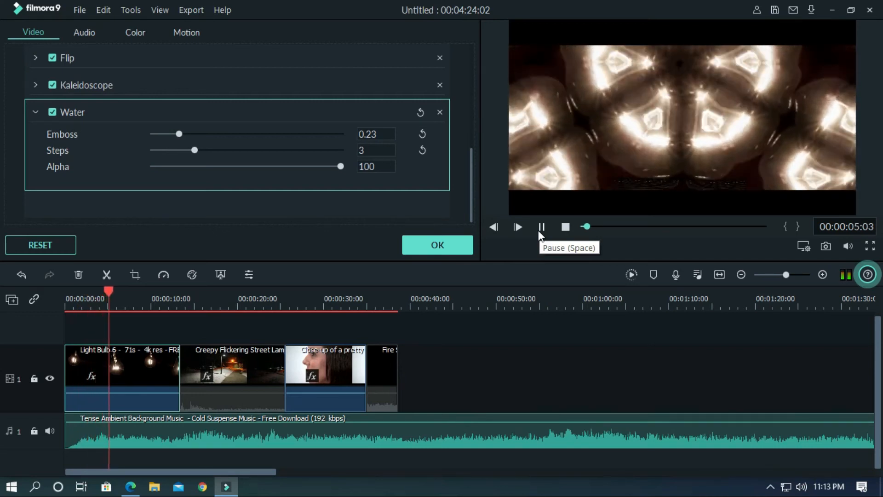
{"action": "left_click", "coordinate": [539, 230]}
{"action": "left_click", "coordinate": [437, 244]}
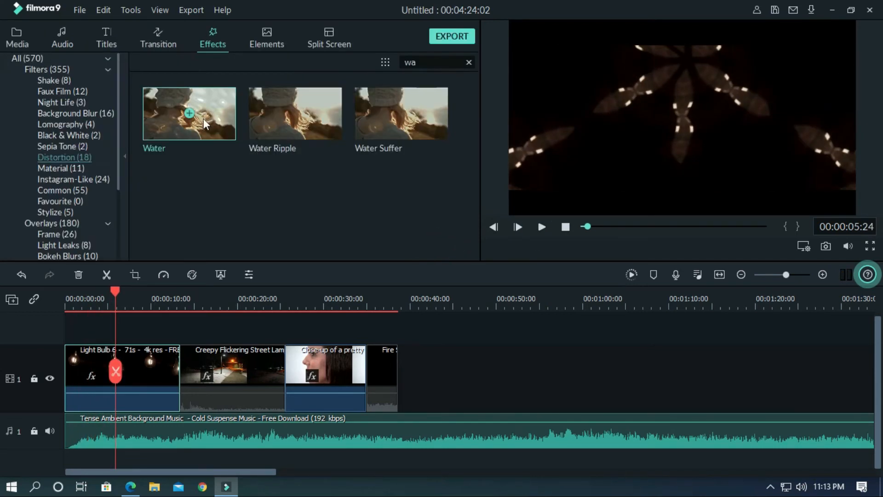
Step: Copy the effects from the light bulb clip, paste them onto the street lamp clip and preview the result
{"action": "right_click", "coordinate": [148, 362]}
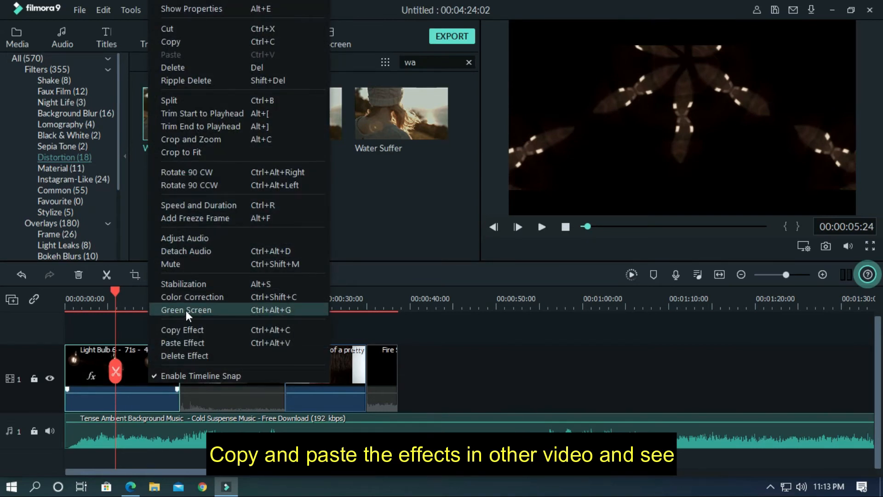
{"action": "left_click", "coordinate": [185, 327]}
{"action": "left_click", "coordinate": [226, 370]}
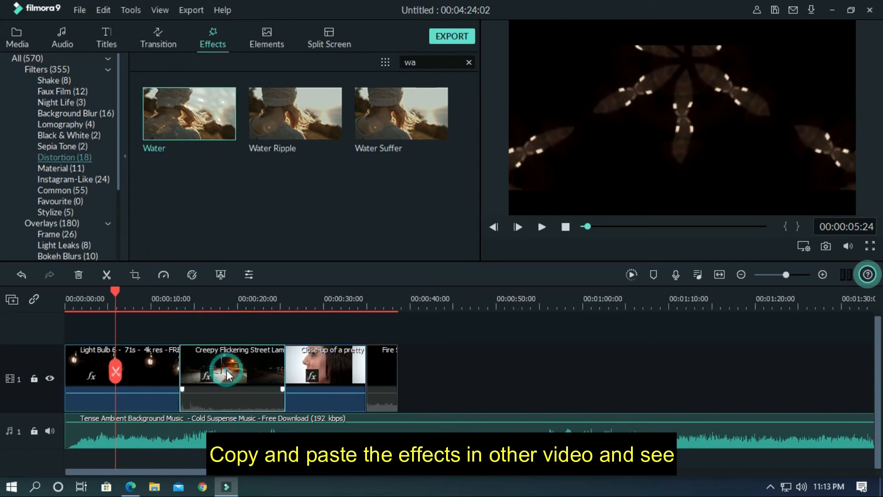
{"action": "right_click", "coordinate": [226, 369]}
{"action": "left_click", "coordinate": [255, 341]}
{"action": "left_click", "coordinate": [542, 228]}
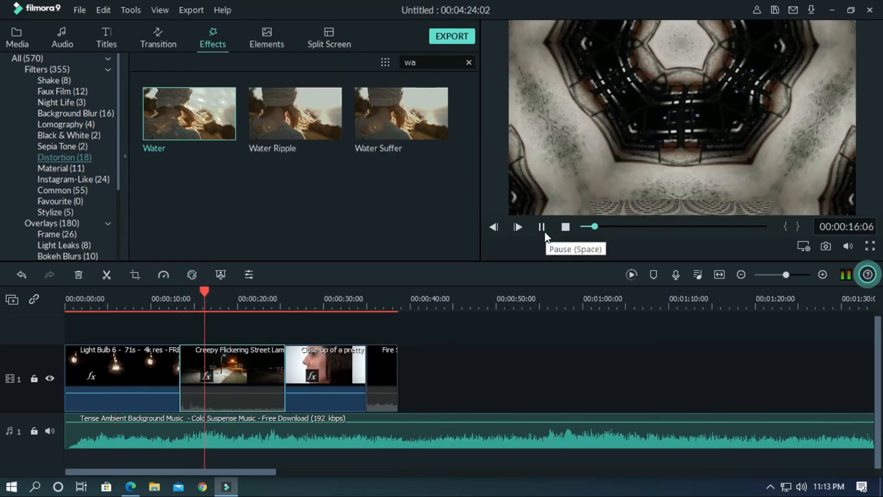
{"action": "left_click", "coordinate": [545, 231]}
Step: Paste the copied effects onto the woman's close-up clip and preview it from its beginning
{"action": "right_click", "coordinate": [343, 370]}
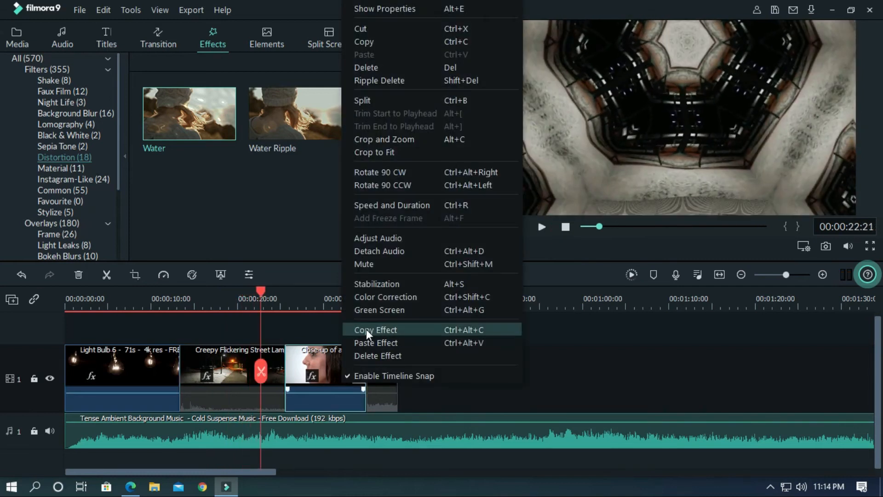
{"action": "left_click", "coordinate": [369, 341]}
{"action": "left_click", "coordinate": [286, 300]}
{"action": "left_click", "coordinate": [541, 227]}
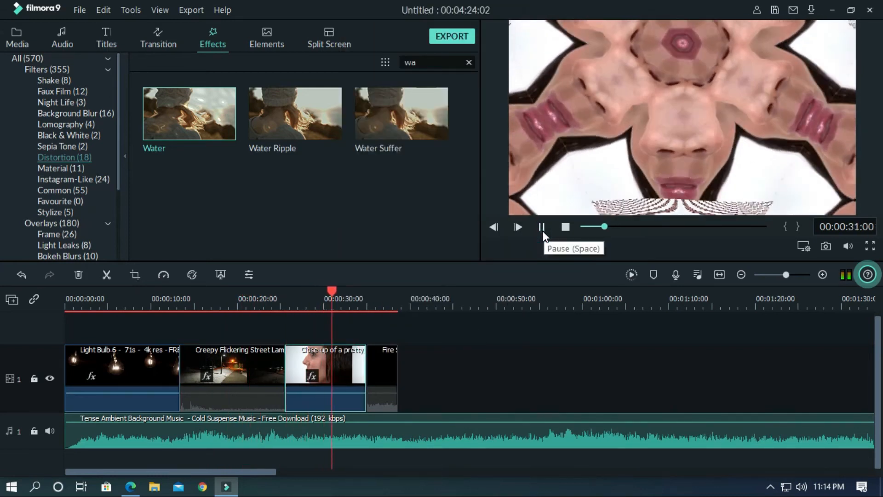
{"action": "left_click", "coordinate": [543, 229]}
Step: Split the background music at the end of the last video clip and delete the excess part
{"action": "left_click_drag", "start_coordinate": [361, 290], "coordinate": [398, 300]}
{"action": "left_click", "coordinate": [416, 424]}
{"action": "left_click", "coordinate": [398, 376]}
{"action": "left_click", "coordinate": [434, 435]}
{"action": "key", "text": "Delete"}
Step: Return the playhead to the beginning and export the project to the computer as an MP4 video at 1920x1080
{"action": "key", "text": "Home"}
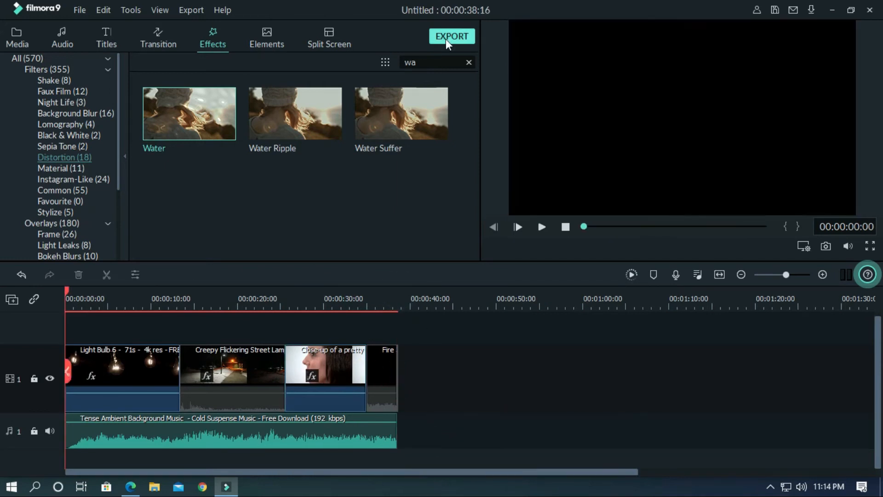
{"action": "key", "text": "ctrl+e"}
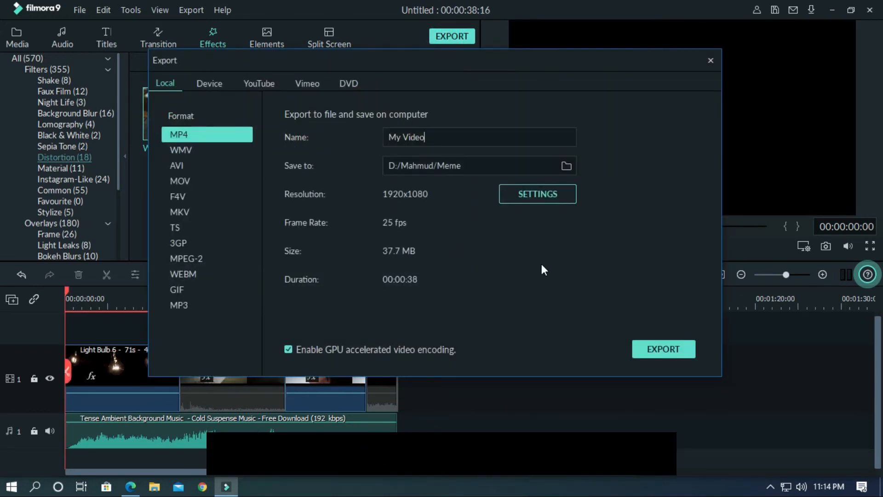
{"action": "left_click", "coordinate": [685, 352]}
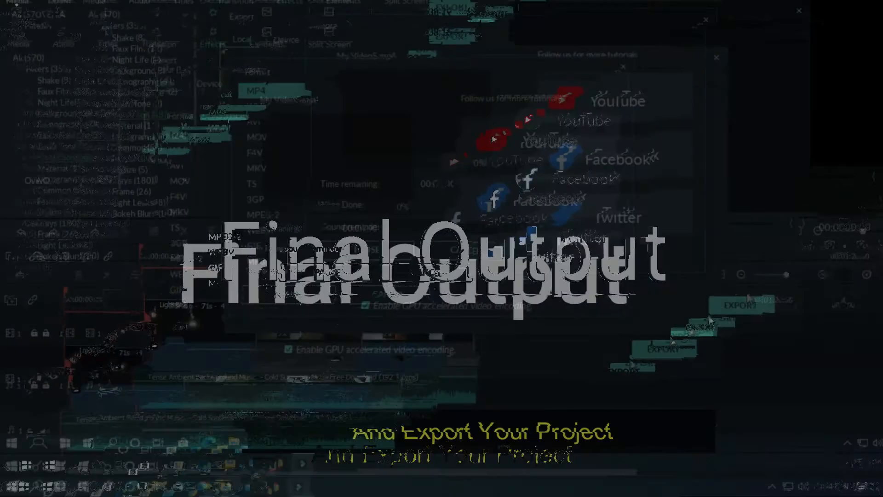